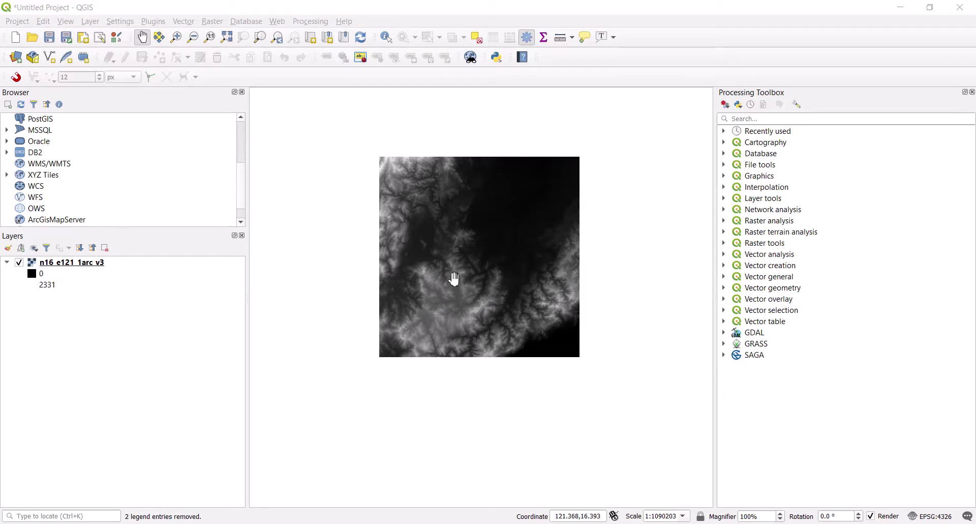
Begin a new XYZ Tiles connection, typing the name 'Google eart'
drag(461, 246, 461, 273)
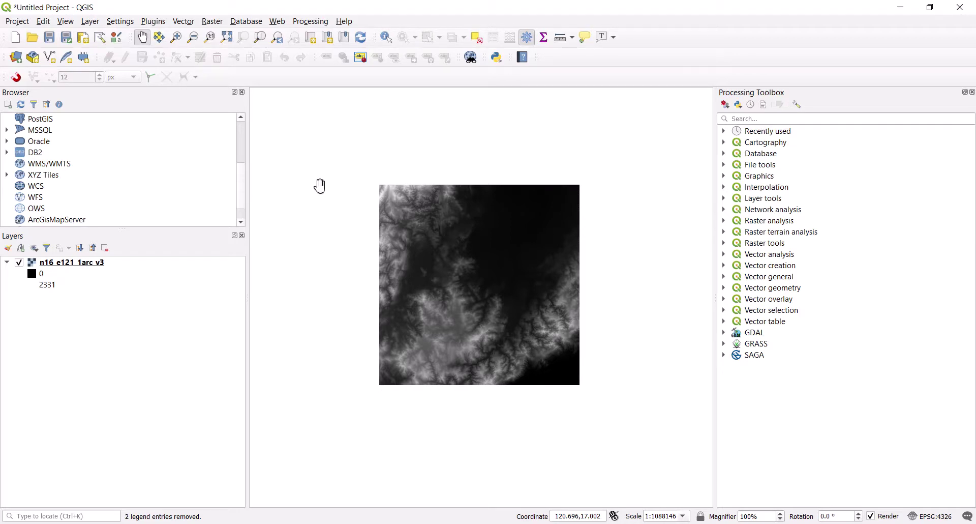
drag(424, 290, 437, 287)
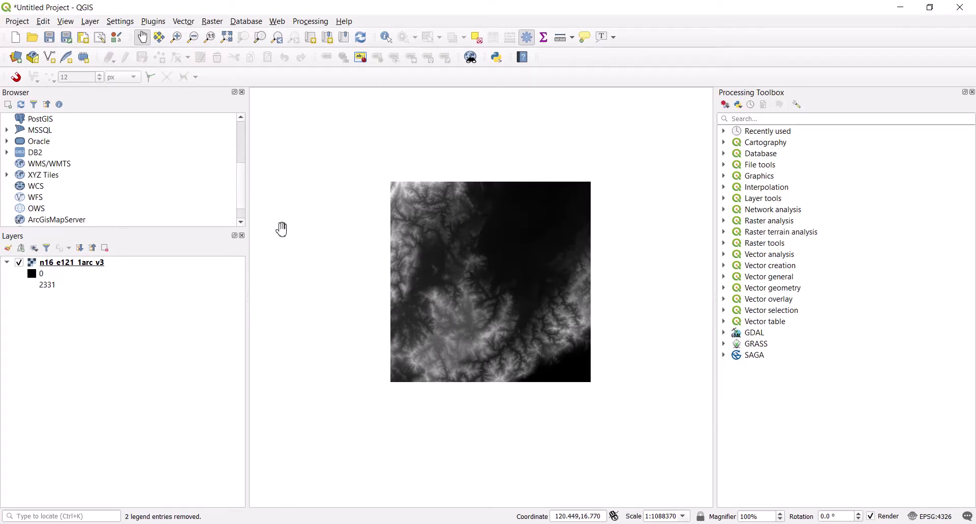
drag(475, 225, 472, 239)
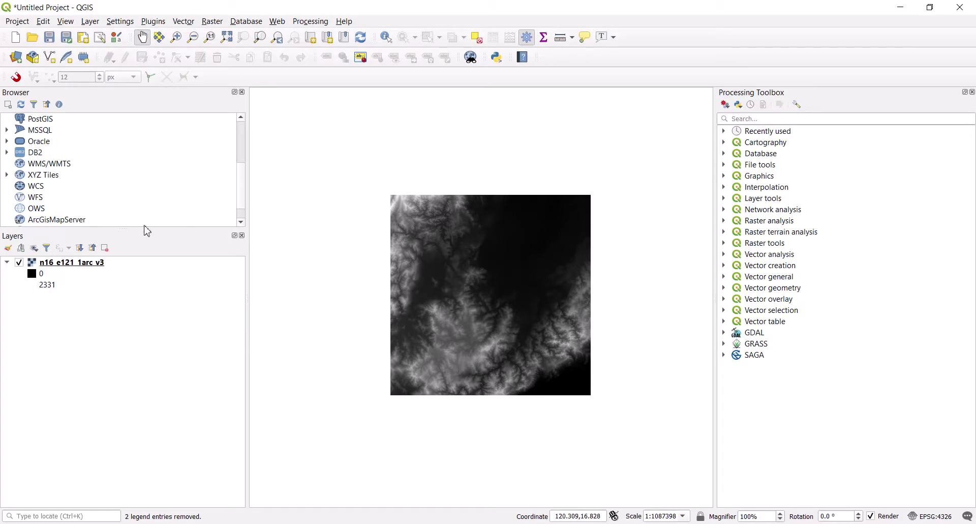
click(48, 175)
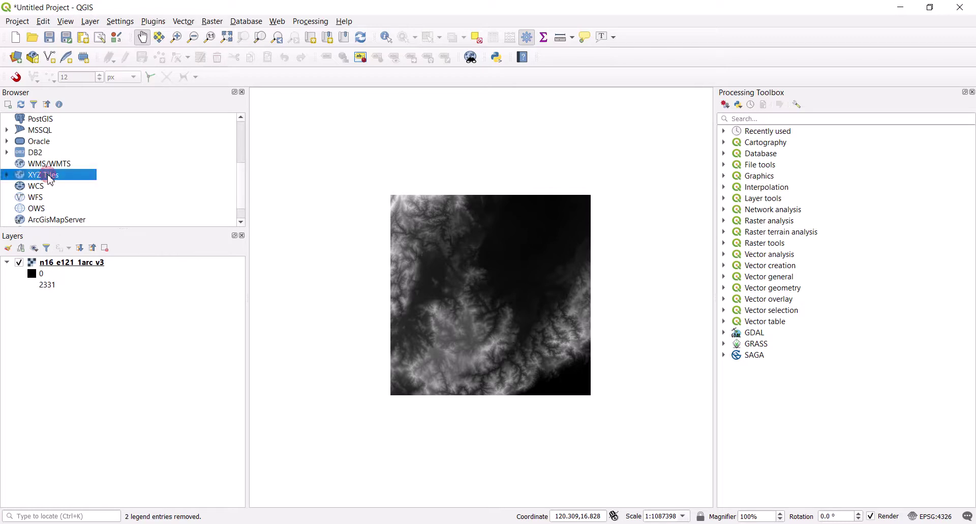
right_click(48, 176)
click(93, 182)
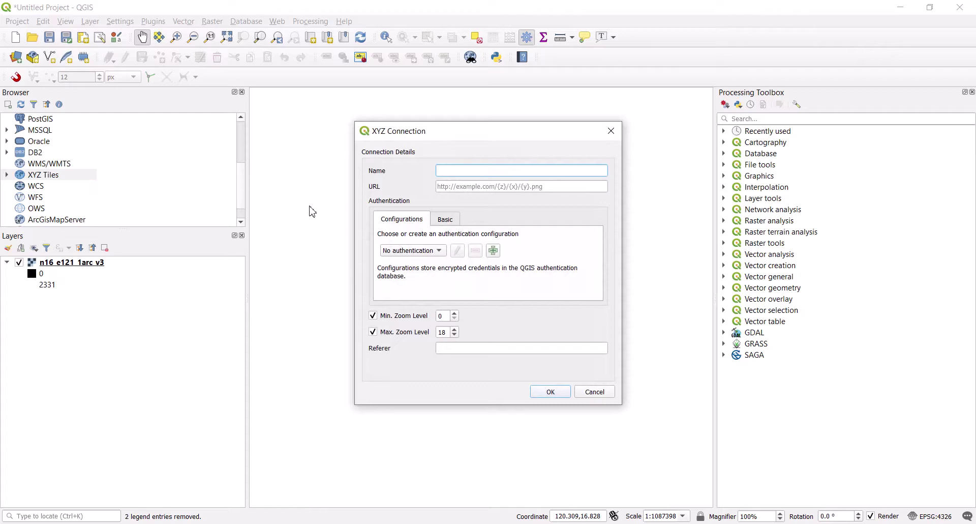
text(Google )
text(eart)
key(BackSpace)
key(BackSpace)
key(BackSpace)
Cancel the new connection, then expand XYZ Tiles and select the existing Google source
click(488, 187)
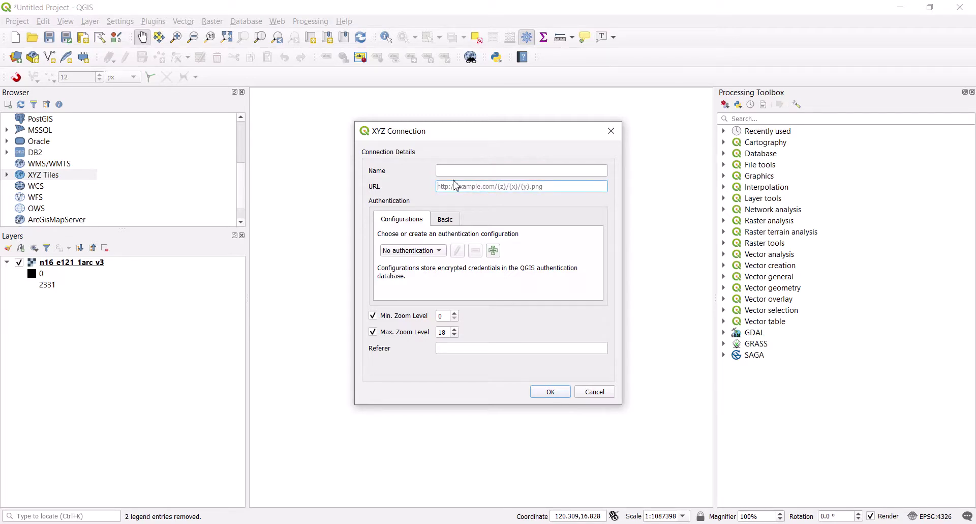
click(612, 131)
click(6, 174)
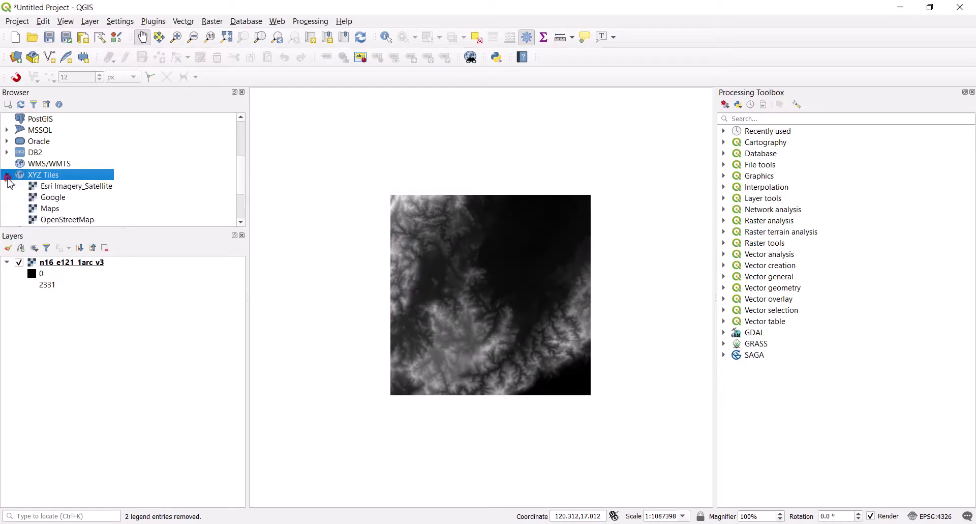
click(47, 198)
Edit the Google XYZ connection, rename it 'Google Earth', check its tile URL and save
right_click(56, 198)
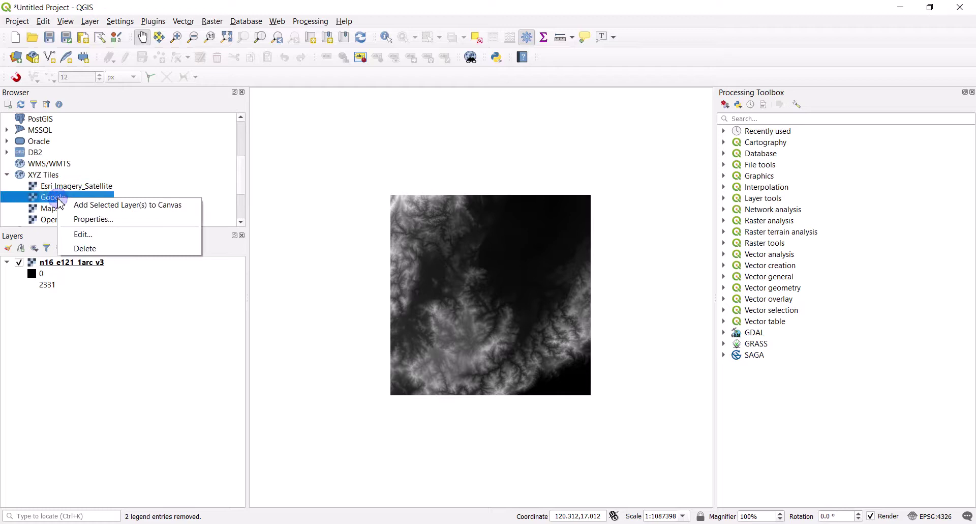
click(80, 235)
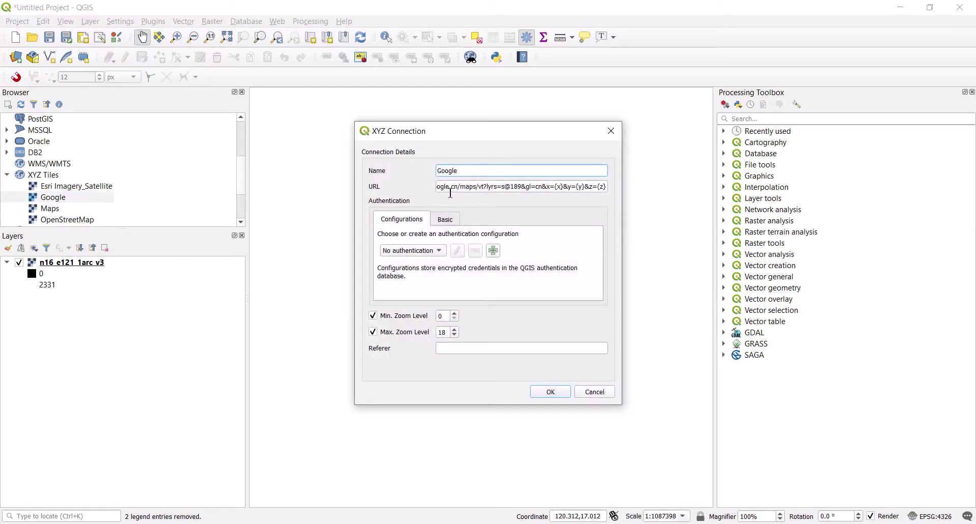
text( Earth)
mouse_move(512, 186)
mouse_down()
mouse_move(452, 193)
mouse_move(620, 192)
mouse_up()
click(452, 191)
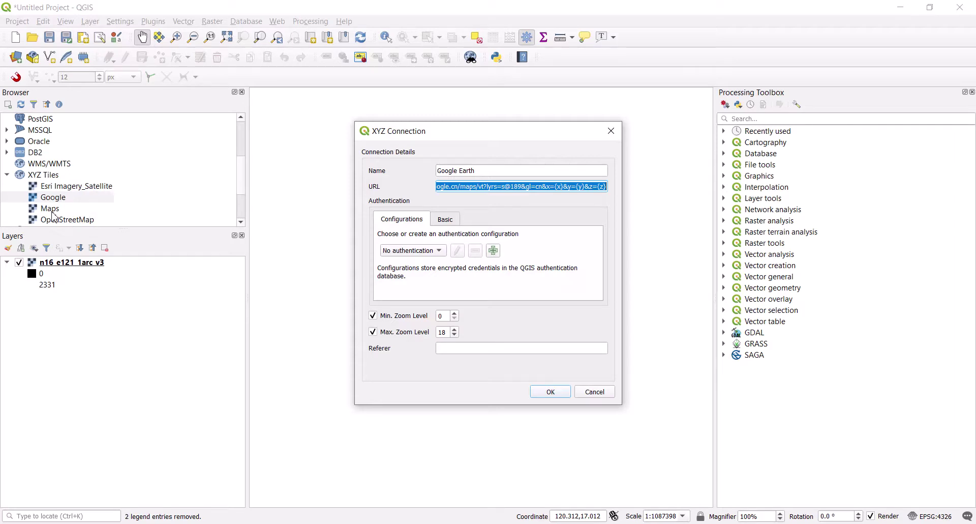
click(544, 393)
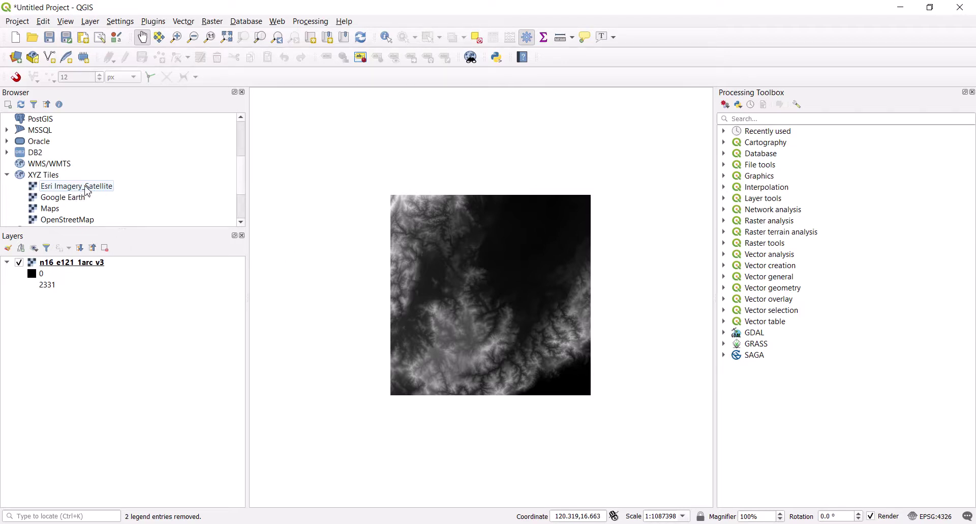
Drag the Google Earth source into the Layers panel beneath the DEM raster
click(59, 199)
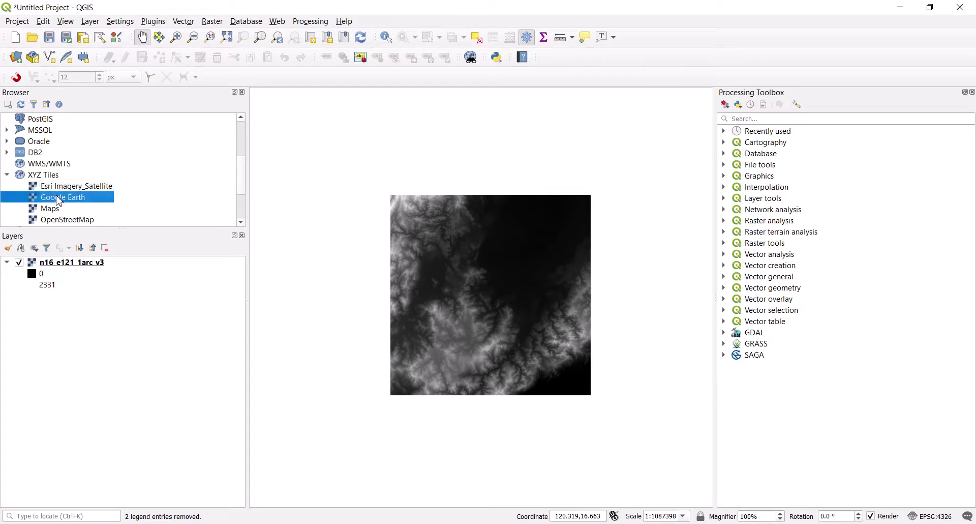
mouse_move(59, 201)
mouse_down()
mouse_move(76, 267)
mouse_move(30, 307)
mouse_up()
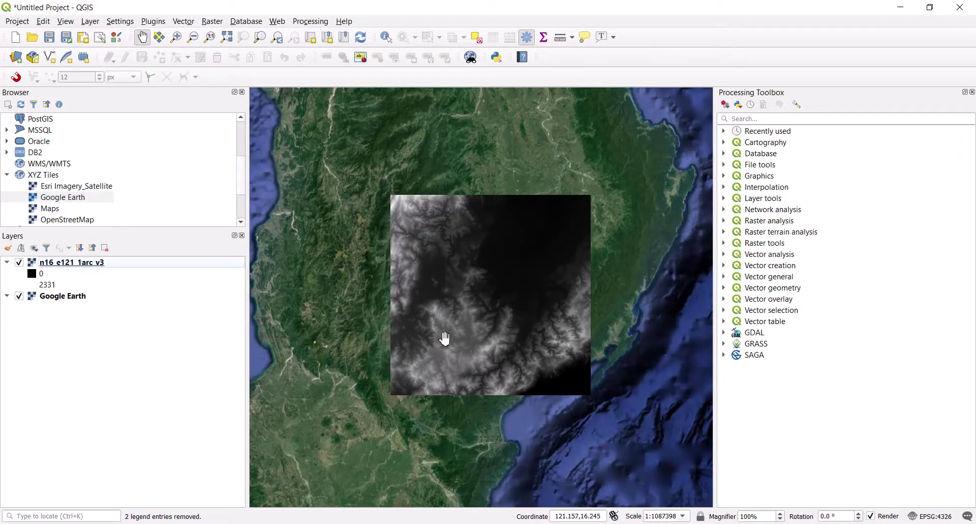
scroll(540, 146, up, 1)
scroll(534, 150, down, 1)
scroll(523, 158, up, 2)
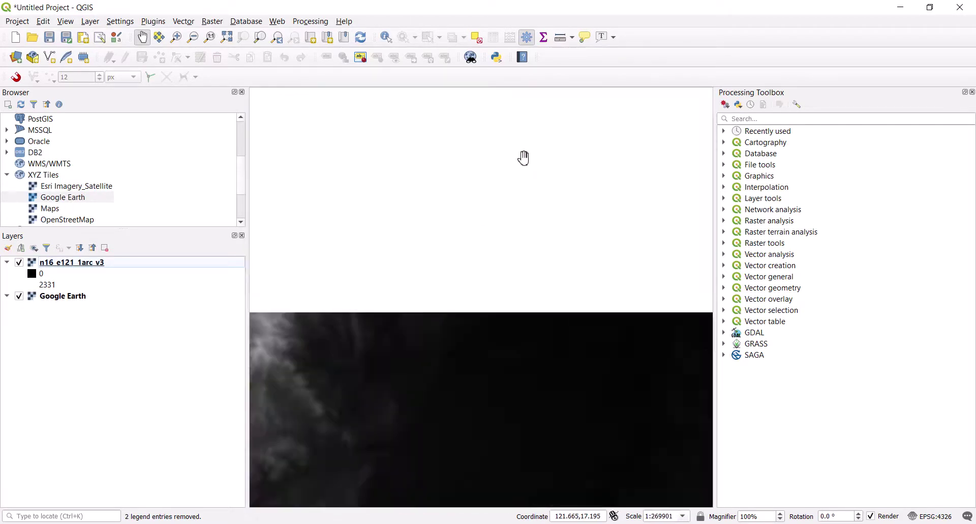
scroll(523, 158, up, 2)
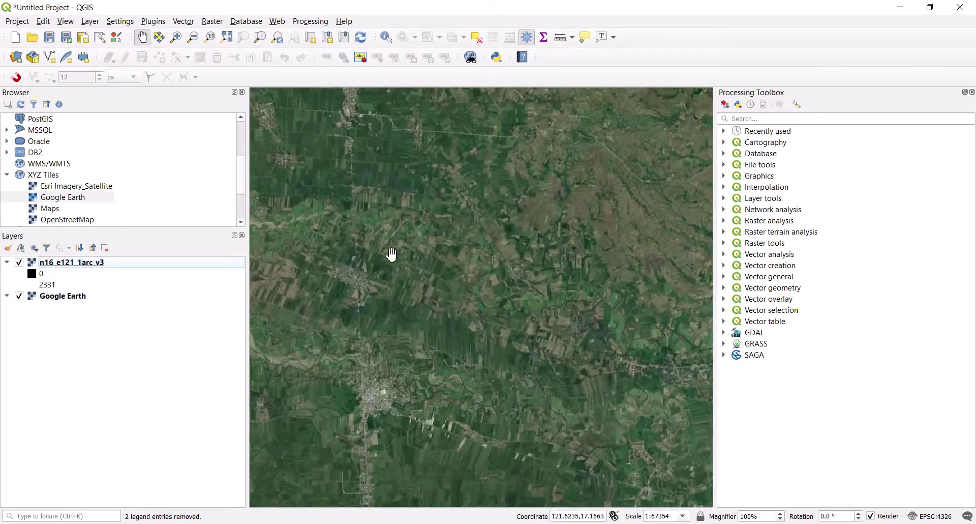
Zoom and pan the map to inspect the satellite imagery under the DEM
scroll(490, 256, up, 2)
scroll(491, 256, up, 1)
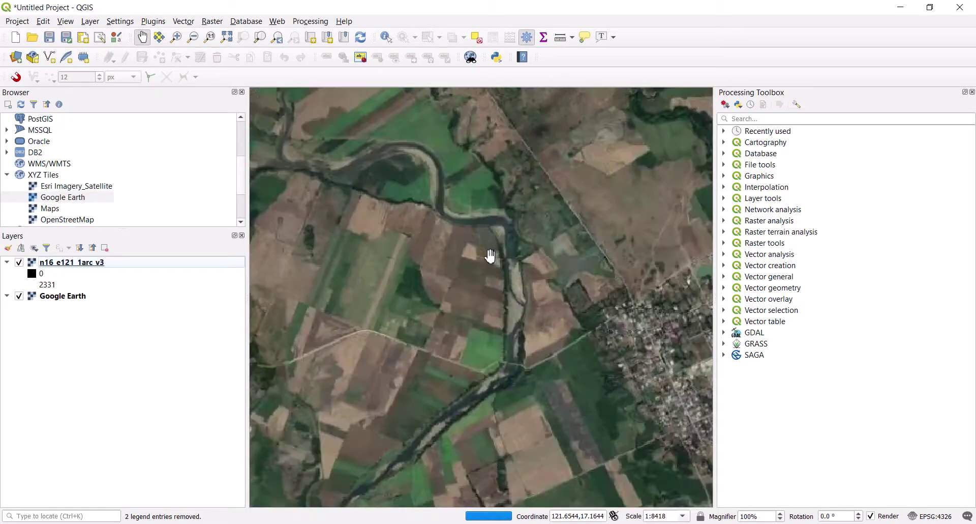
scroll(491, 256, up, 1)
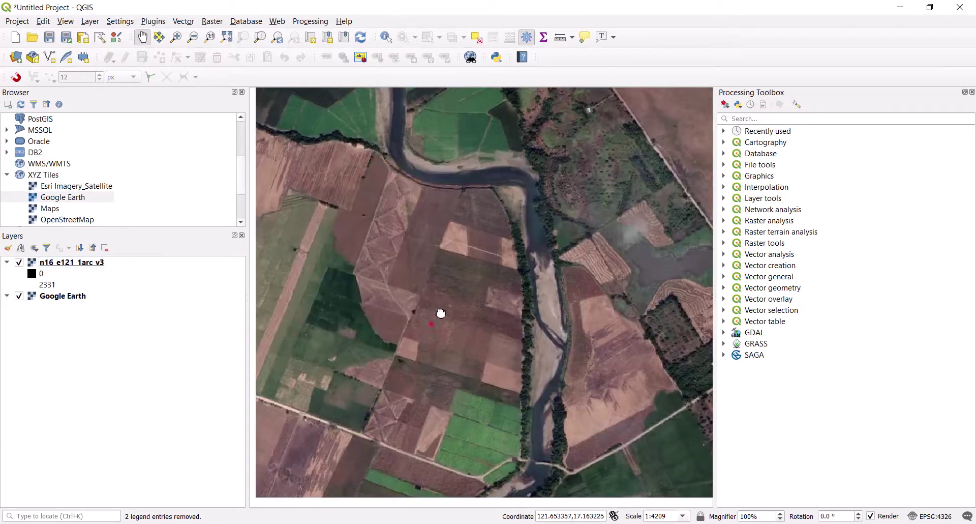
scroll(525, 255, up, 1)
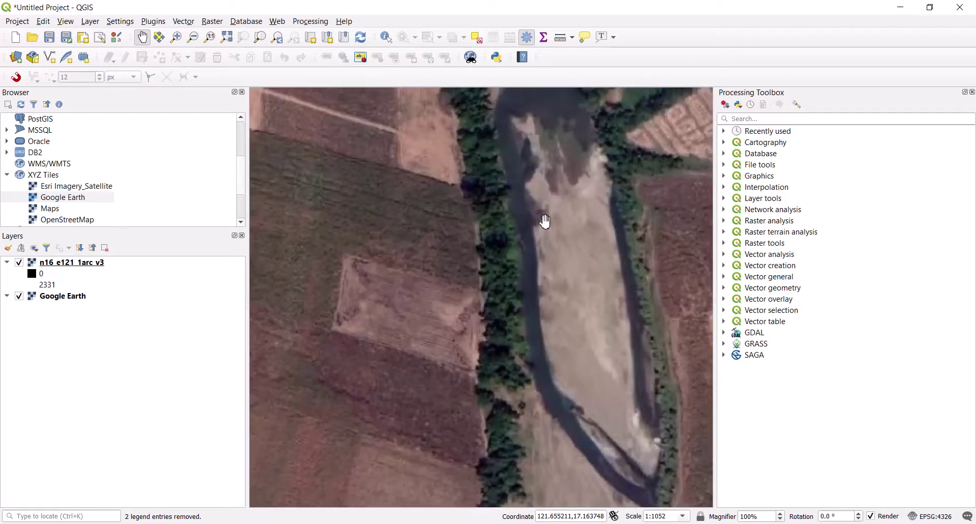
scroll(543, 221, down, 3)
scroll(545, 221, down, 1)
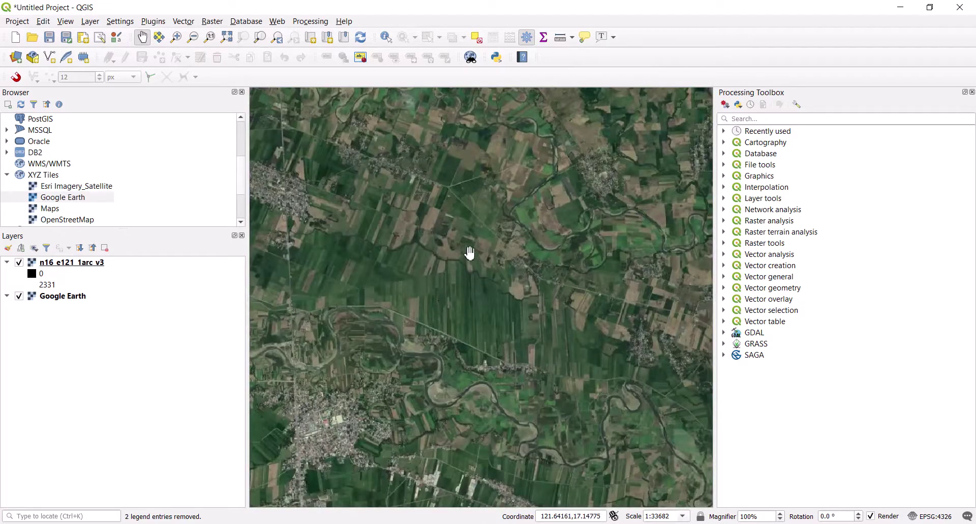
drag(460, 278, 469, 241)
scroll(465, 246, down, 5)
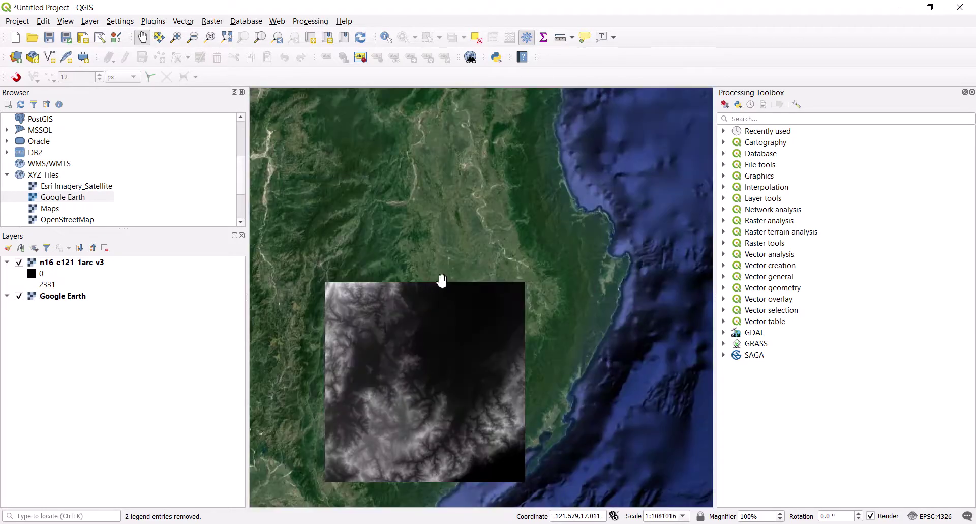
drag(441, 279, 480, 130)
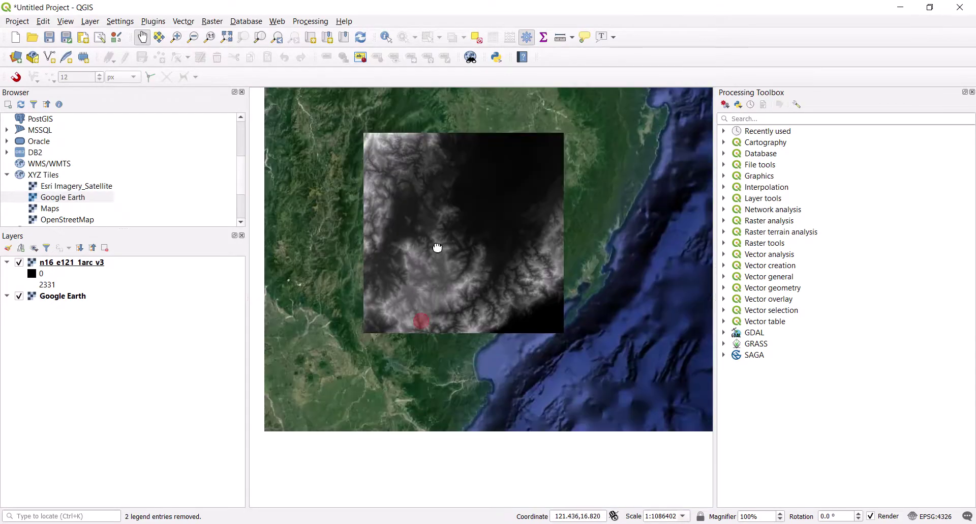